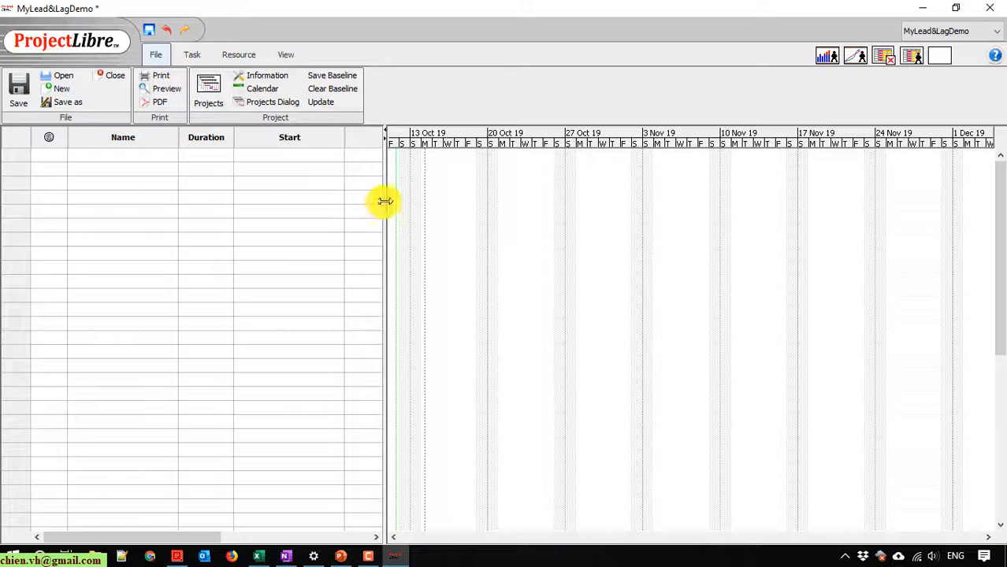
Add the first task, My Lead & Lag Project Planning, and widen the Name column to fit it.
left_click_drag(385, 201, 565, 205)
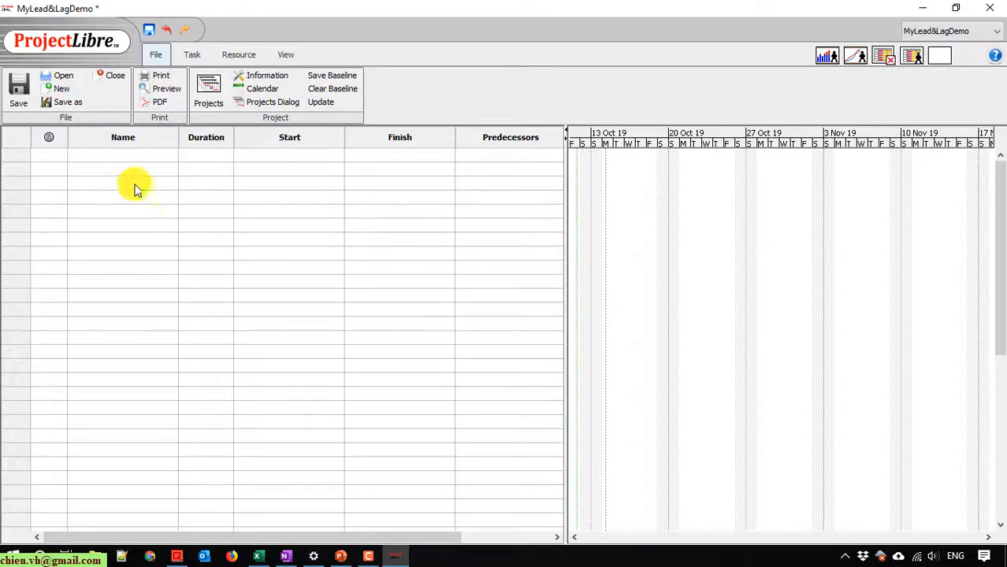
double_click(114, 158)
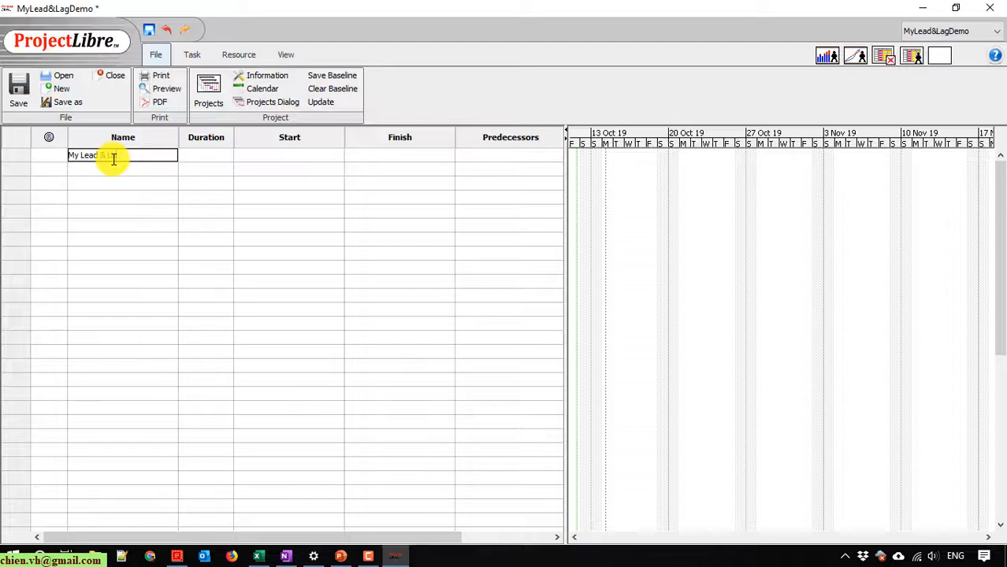
type("nning")
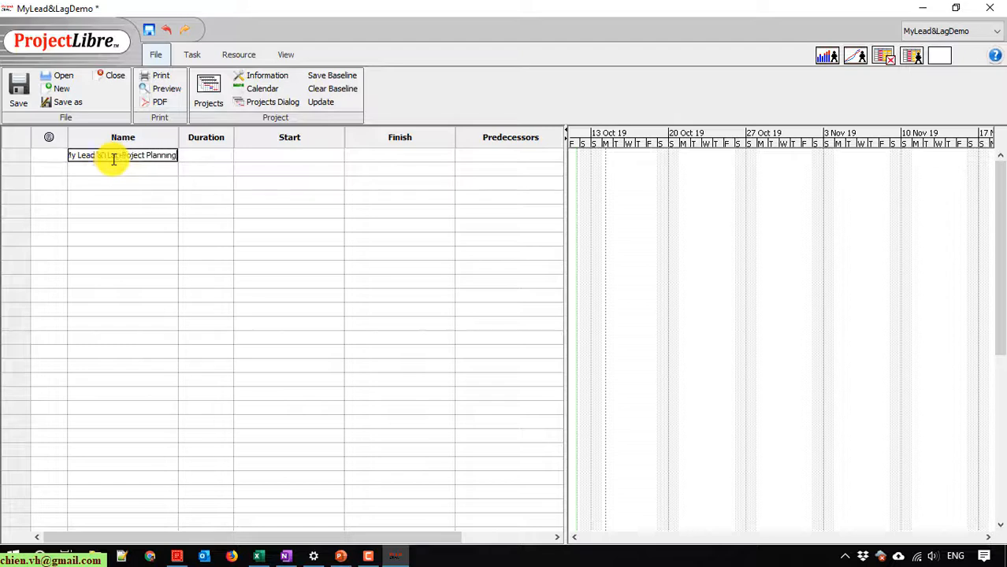
key("Return")
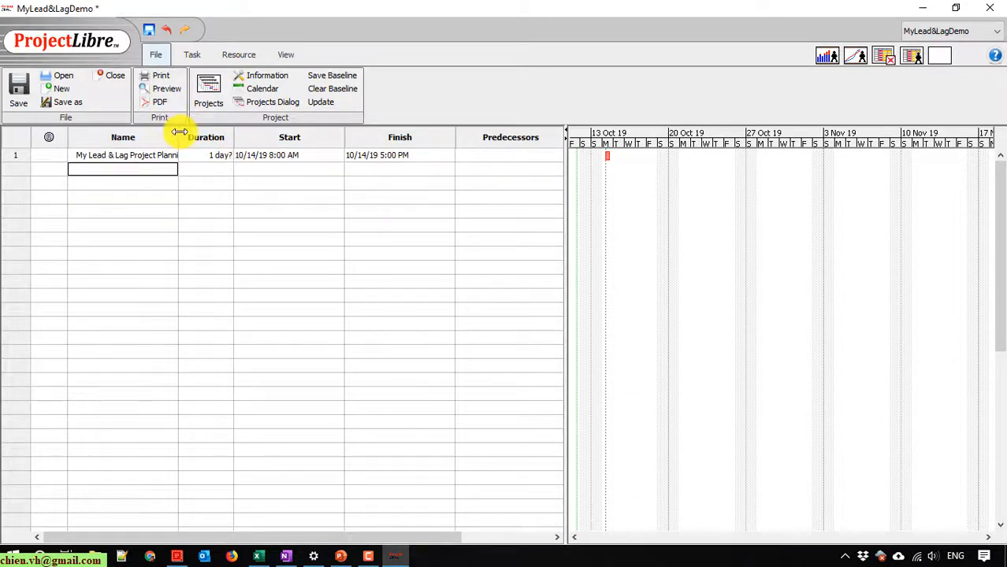
left_click_drag(181, 132, 233, 131)
left_click(235, 138)
Add five tasks named Task1, Task2, Task3, Task4 and Task5 below My Lead & Lag Project Planning.
left_click(149, 170)
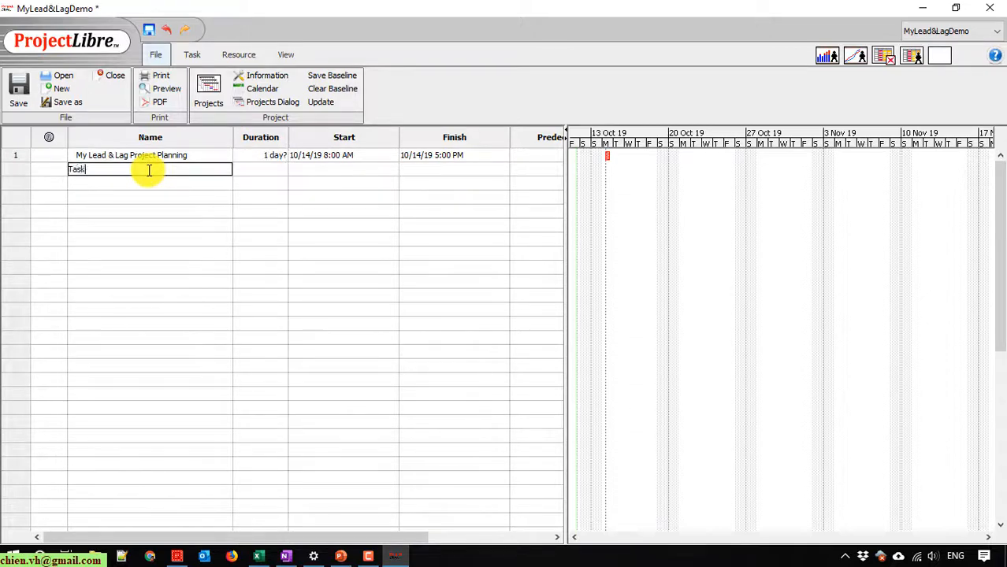
type("Task1")
key("Return")
type("Task")
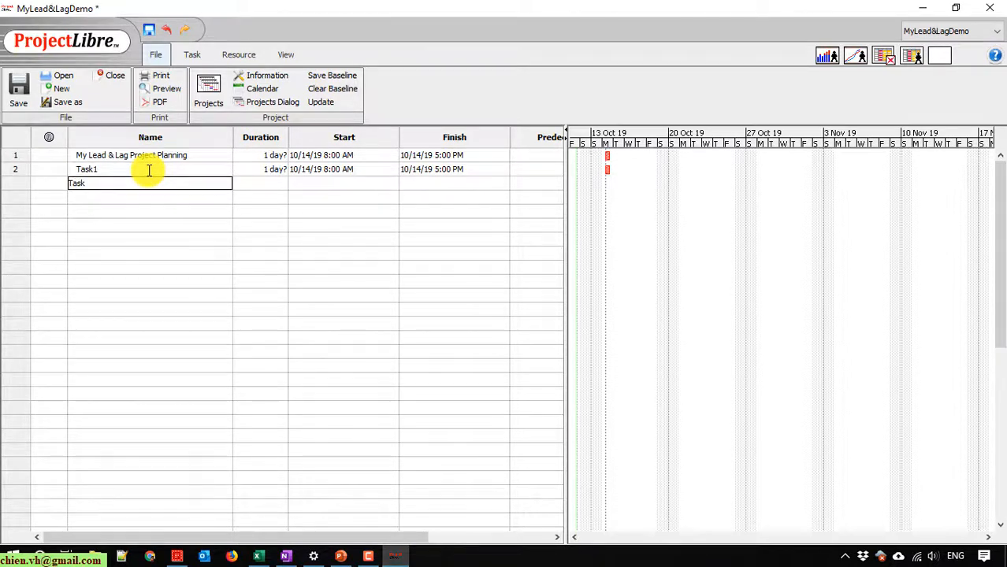
type("2")
key("Return")
type("Task3")
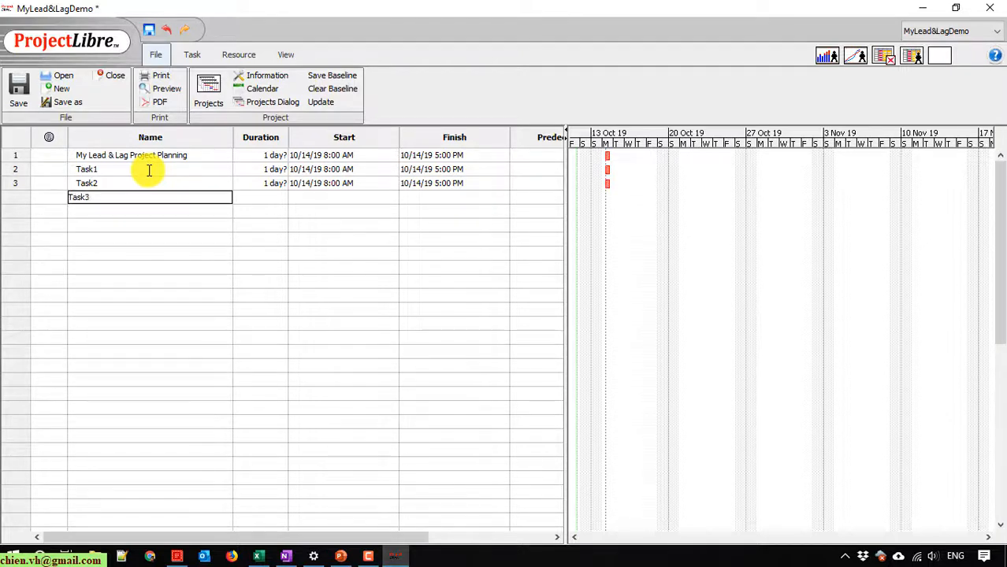
key("Return")
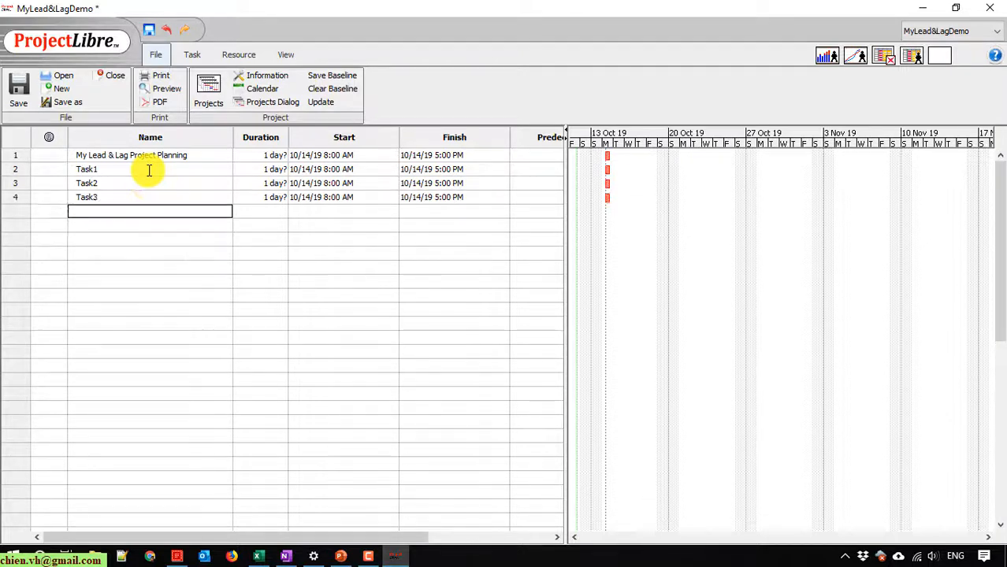
type("Task4")
key("Return")
type("Task")
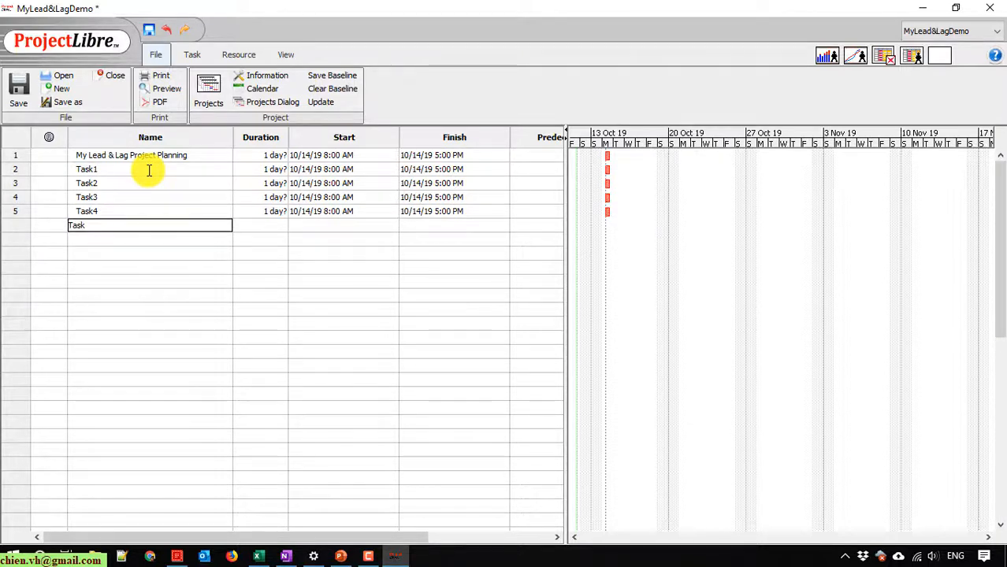
type("5")
key("Return")
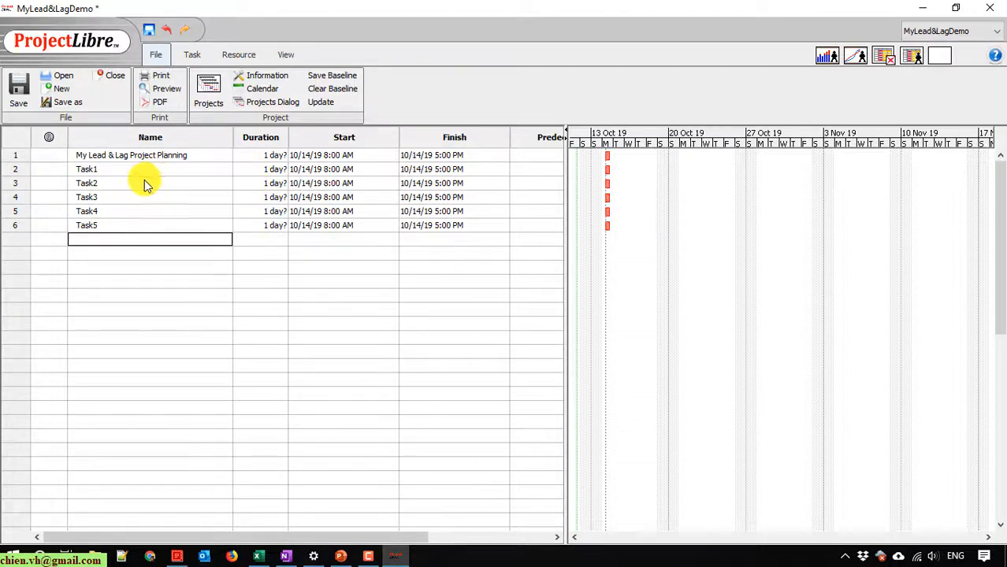
Indent Task1 through Task5 as subtasks of My Lead & Lag Project Planning.
double_click(101, 170)
double_click(101, 172)
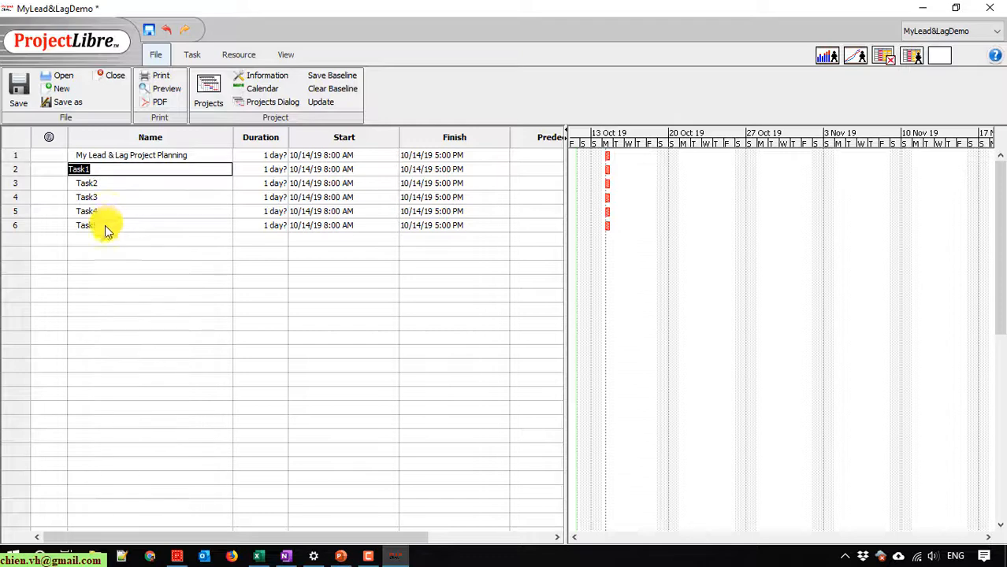
left_click(105, 225)
left_click(14, 170)
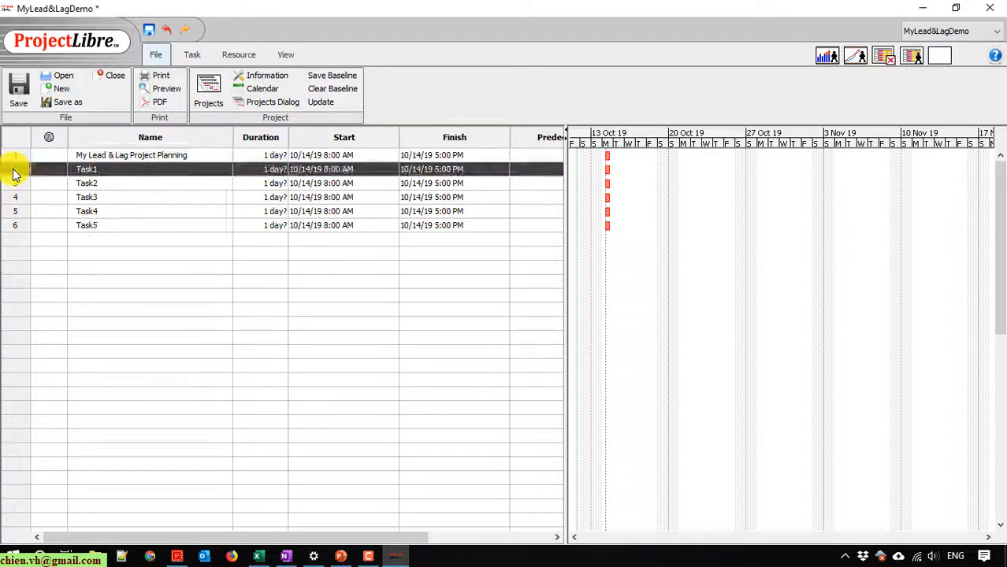
left_click_drag(14, 173, 22, 230)
left_click(21, 225)
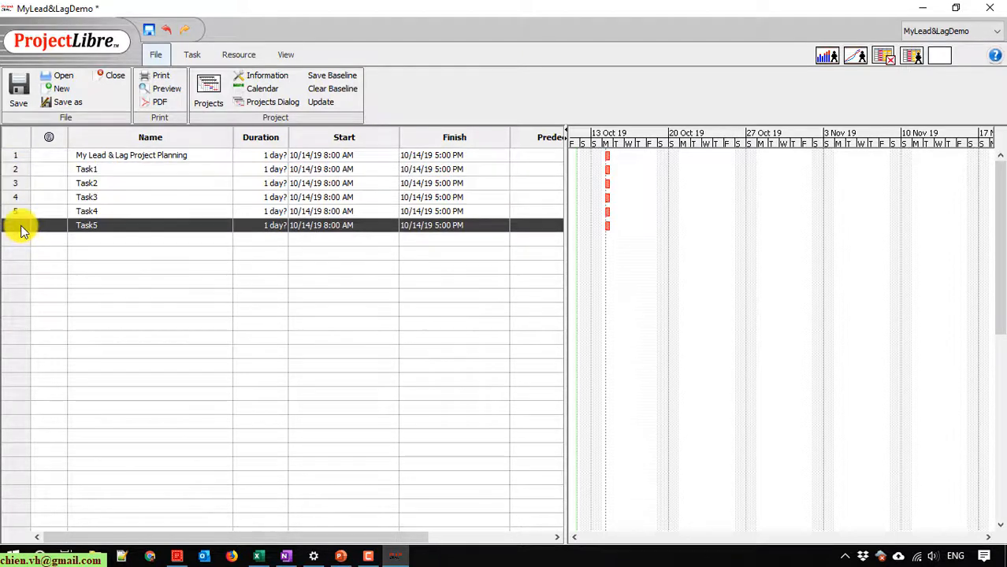
left_click(24, 169)
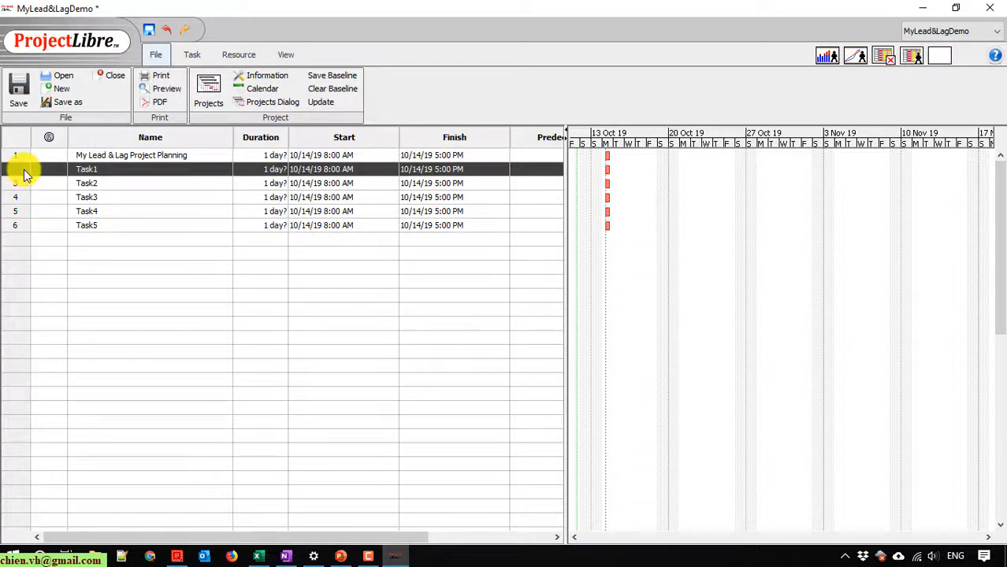
left_click(20, 225, "shift")
left_click(196, 55)
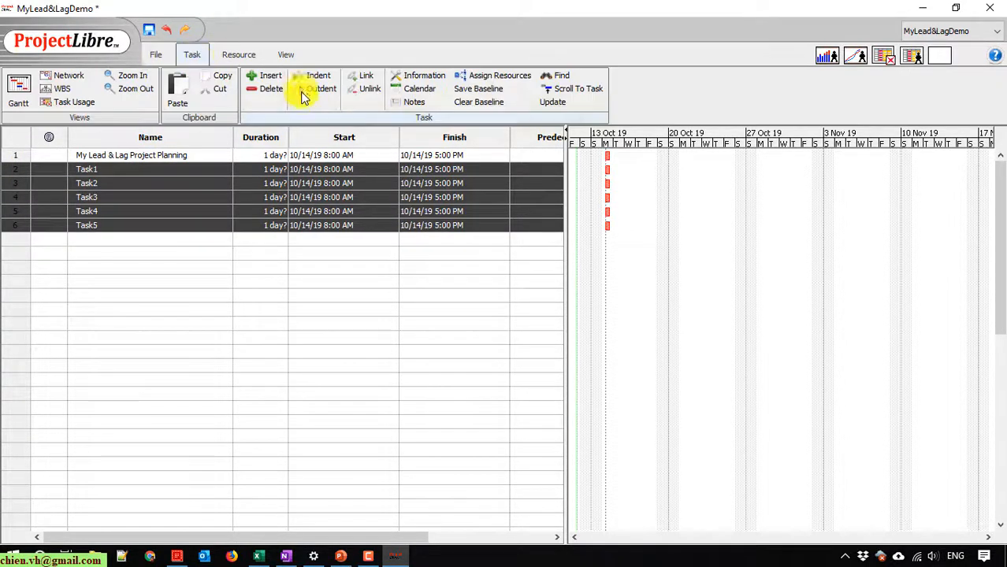
left_click(312, 81)
left_click(185, 293)
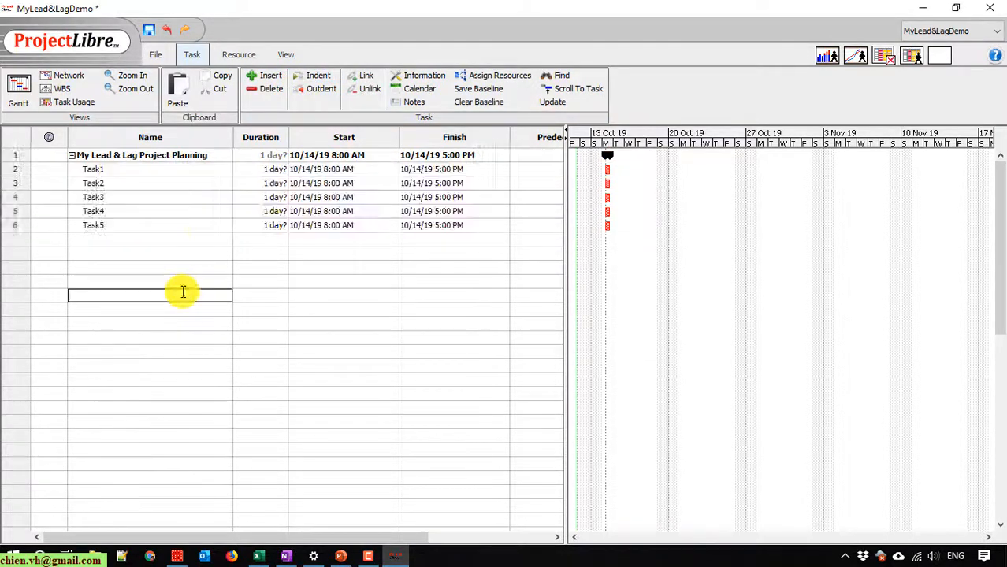
Set the durations of Task1 through Task5 to 2, 4, 6, 5 and 8 days respectively.
left_click(269, 169)
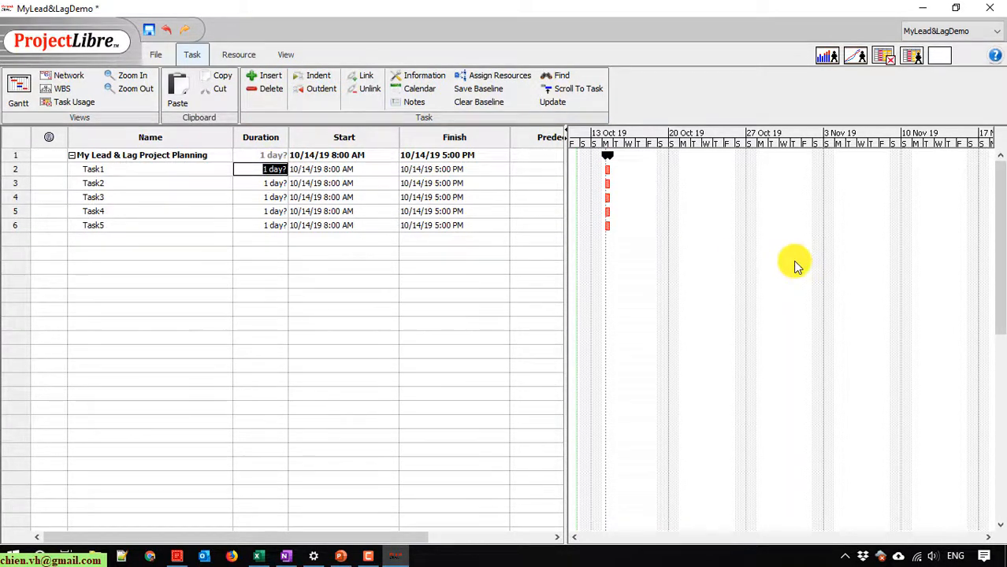
type("2")
key("Return")
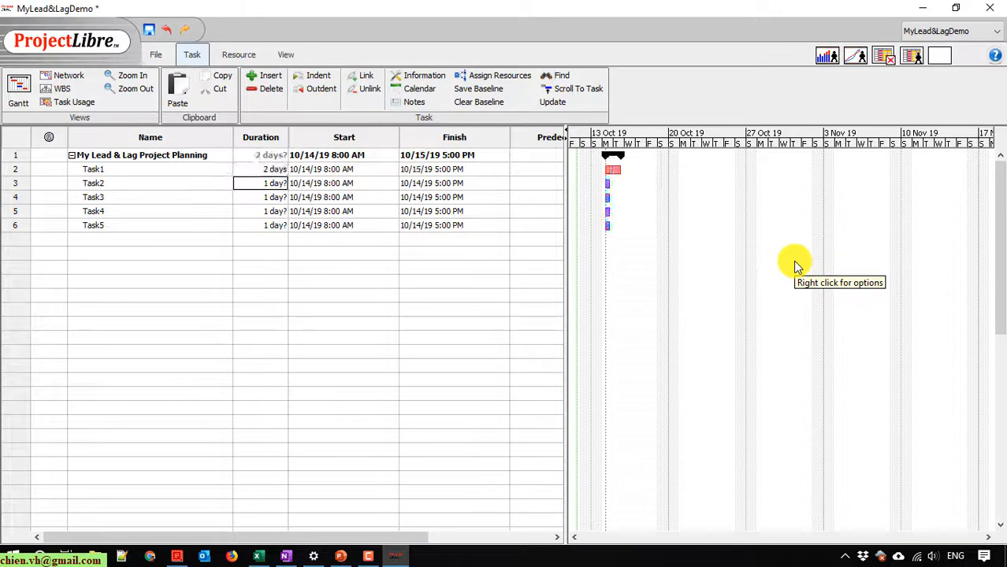
type("4")
key("Return")
type("6")
key("Return")
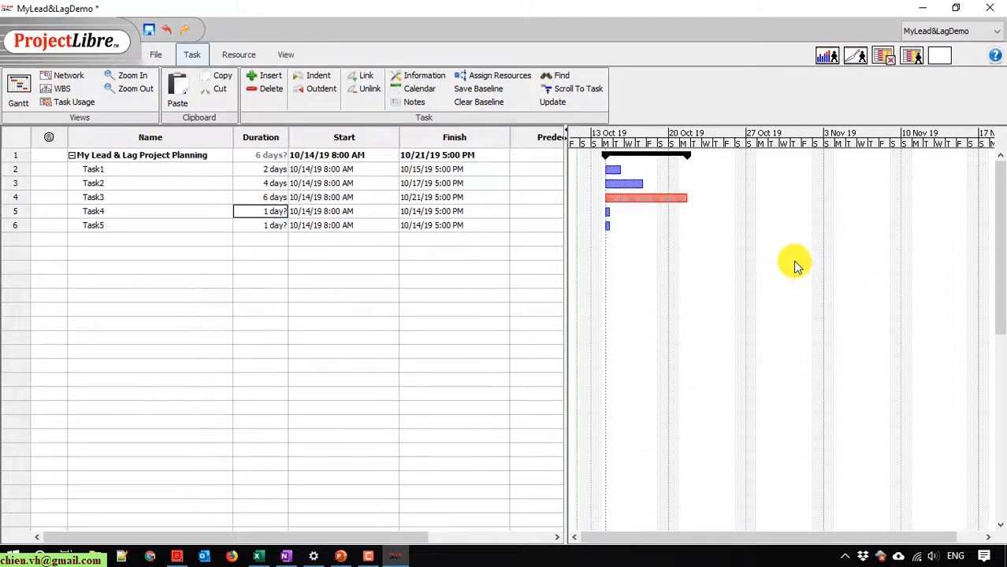
type("5")
key("Return")
type("8")
key("Return")
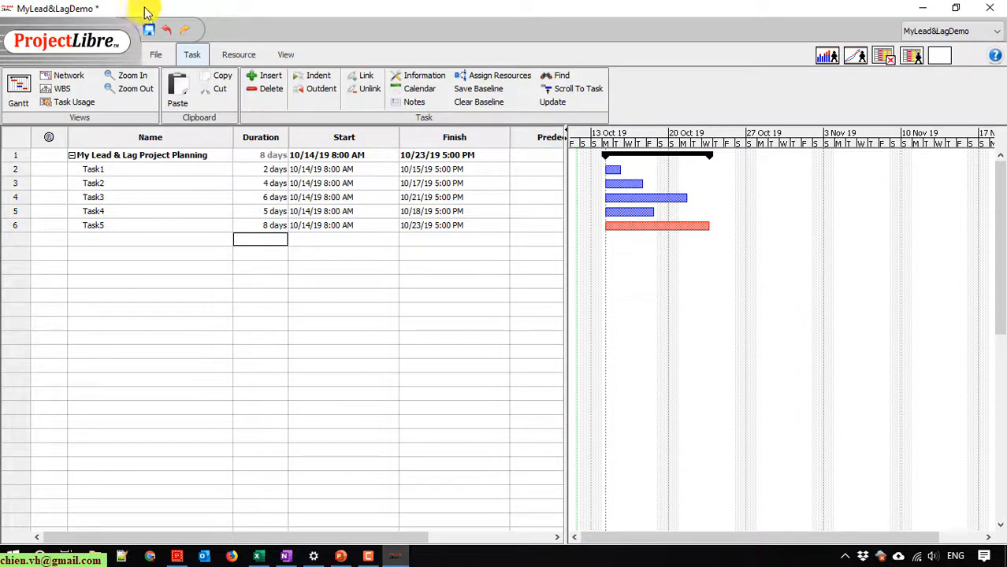
Save the project to the Desktop as MyLead&LagDemo.pod.
left_click(156, 33)
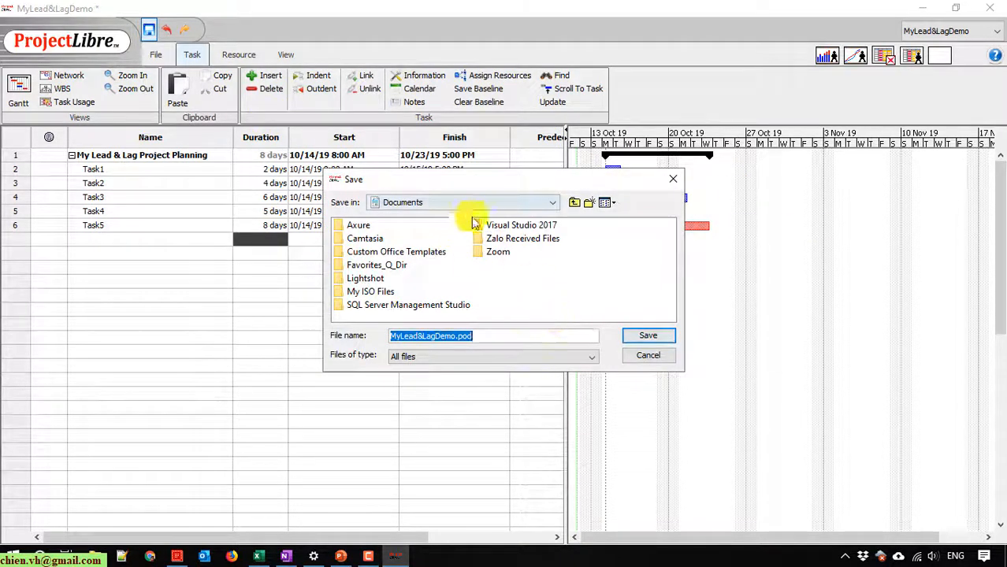
left_click(552, 204)
left_click(459, 218)
left_click(648, 336)
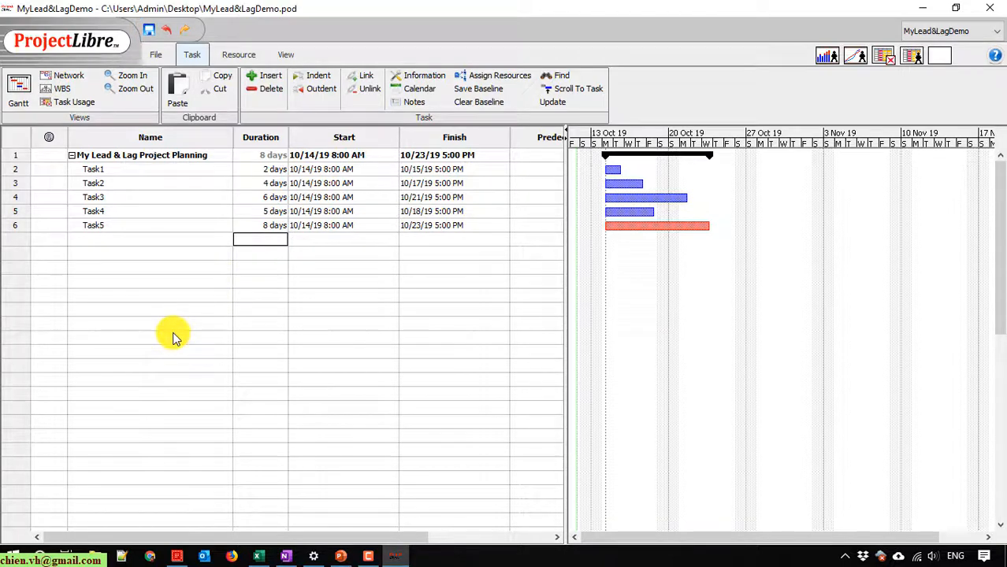
Link the tasks in sequence by setting the predecessors of Task2, Task3, Task4 and Task5 to 2, 3, 4 and 5.
left_click_drag(566, 223, 631, 218)
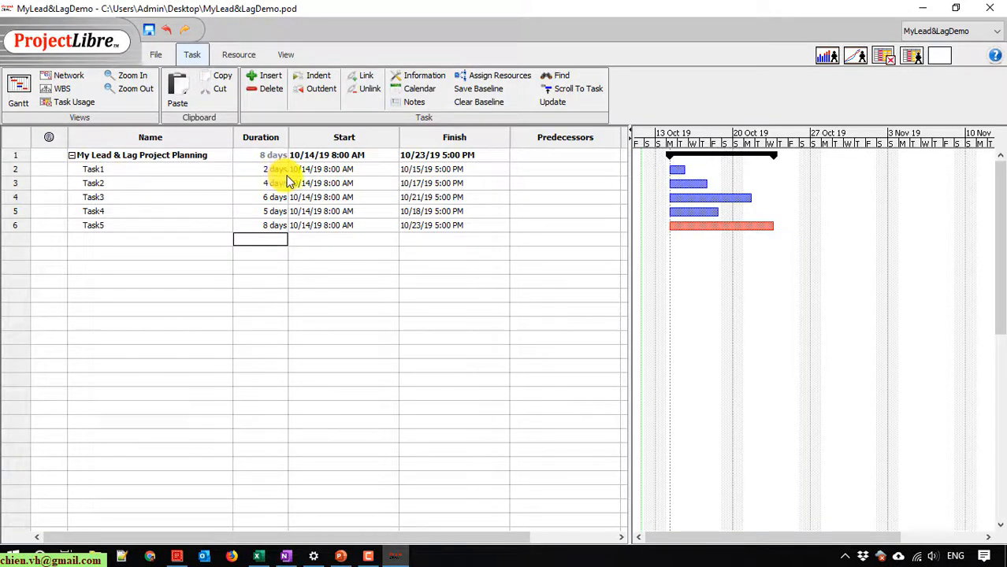
left_click(13, 168)
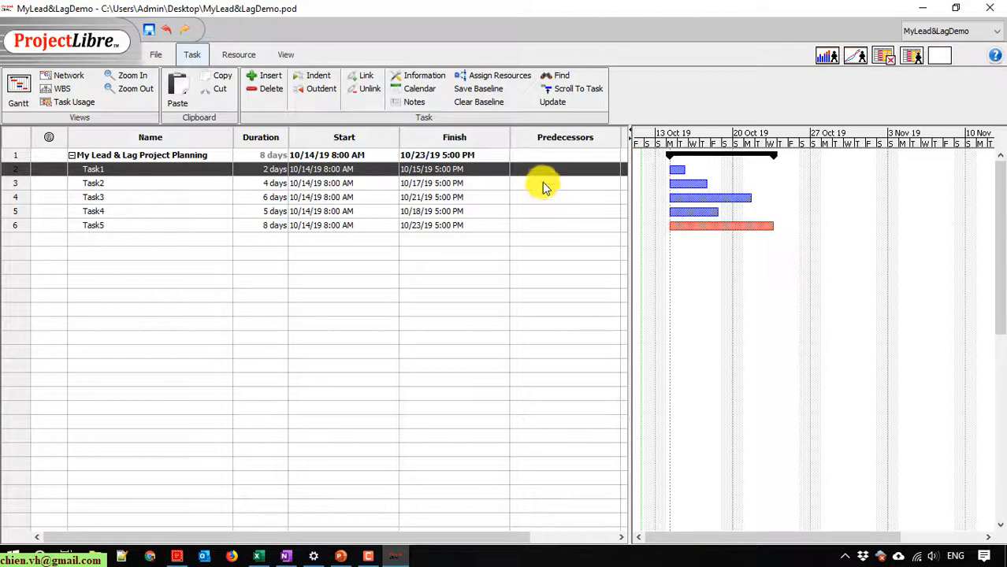
left_click(569, 182)
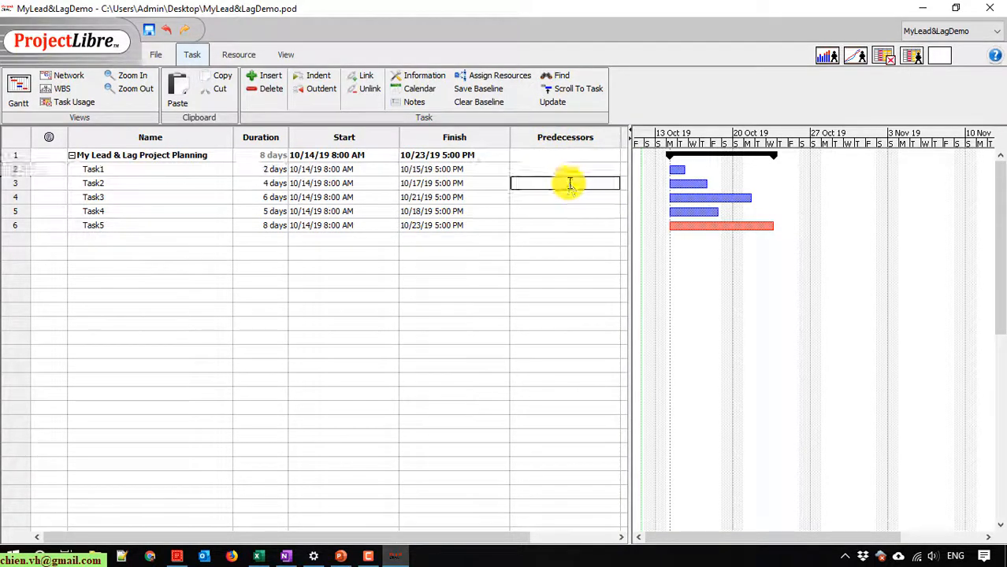
type("2")
left_click(557, 197)
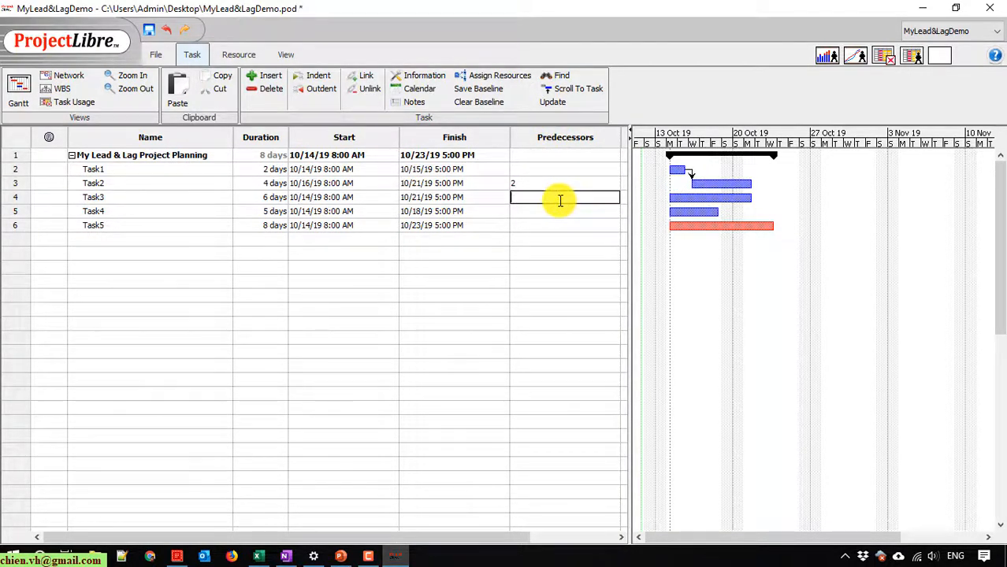
type("3")
left_click(547, 211)
type("4")
left_click(546, 225)
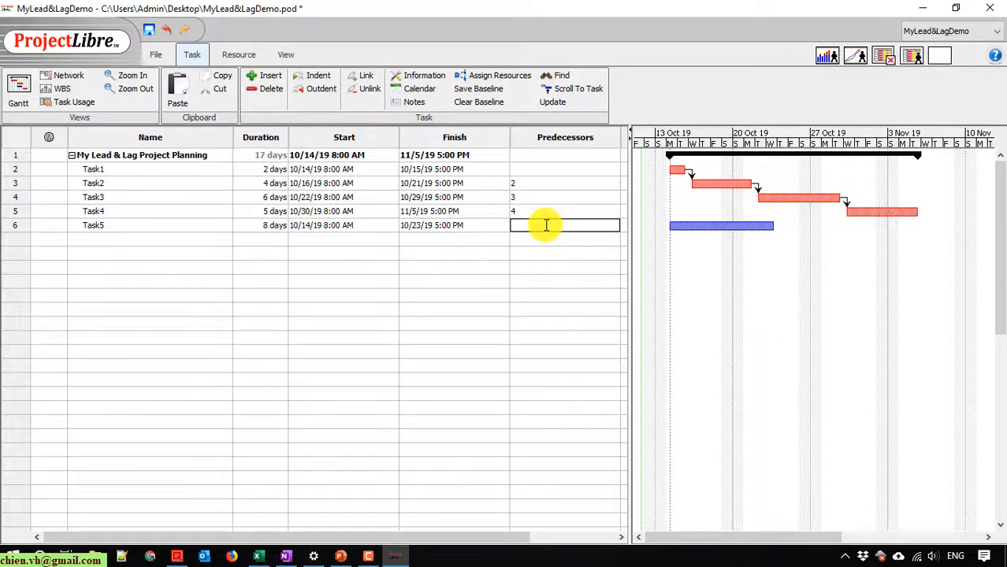
type("5")
left_click(204, 366)
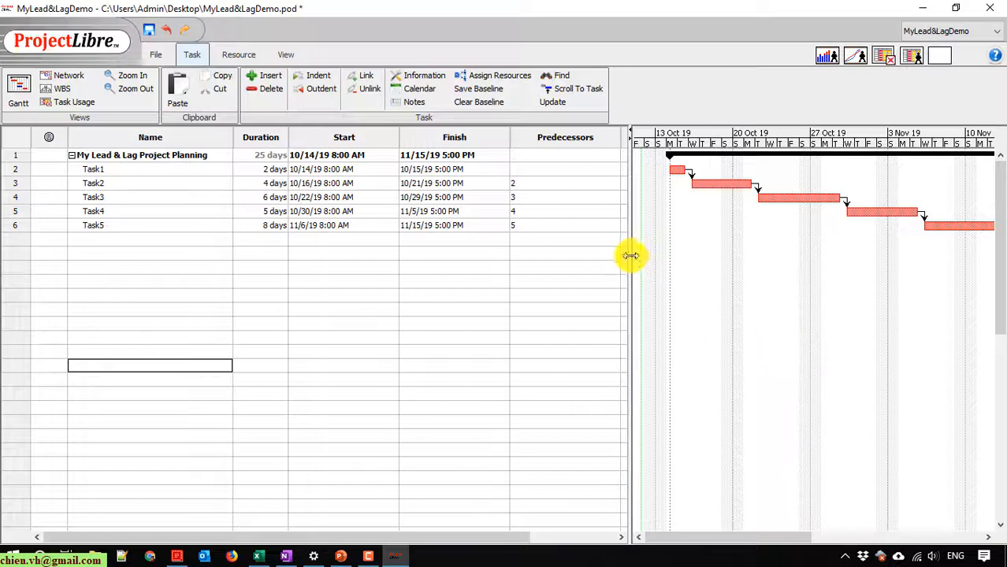
left_click_drag(630, 254, 590, 258)
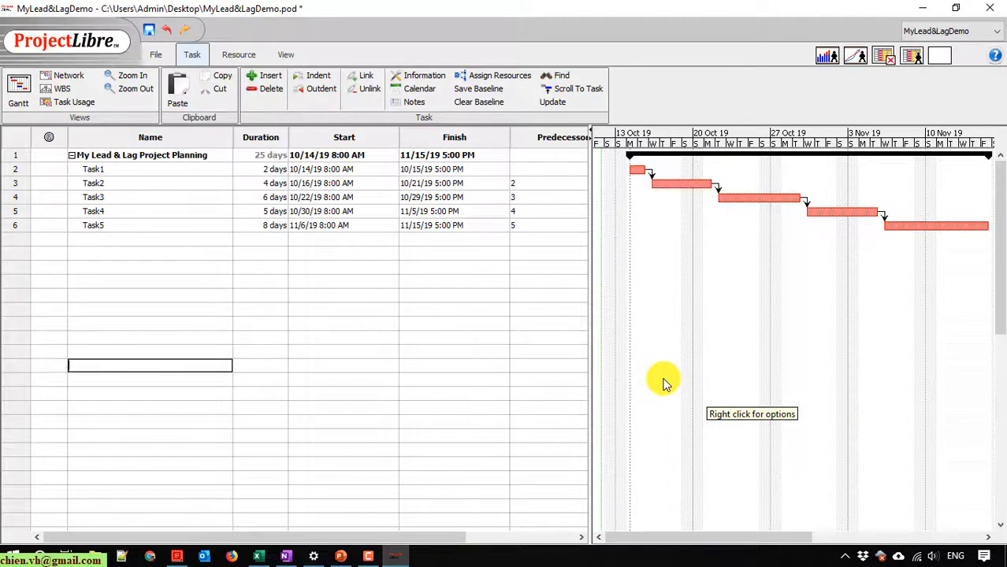
left_click_drag(747, 544, 715, 541)
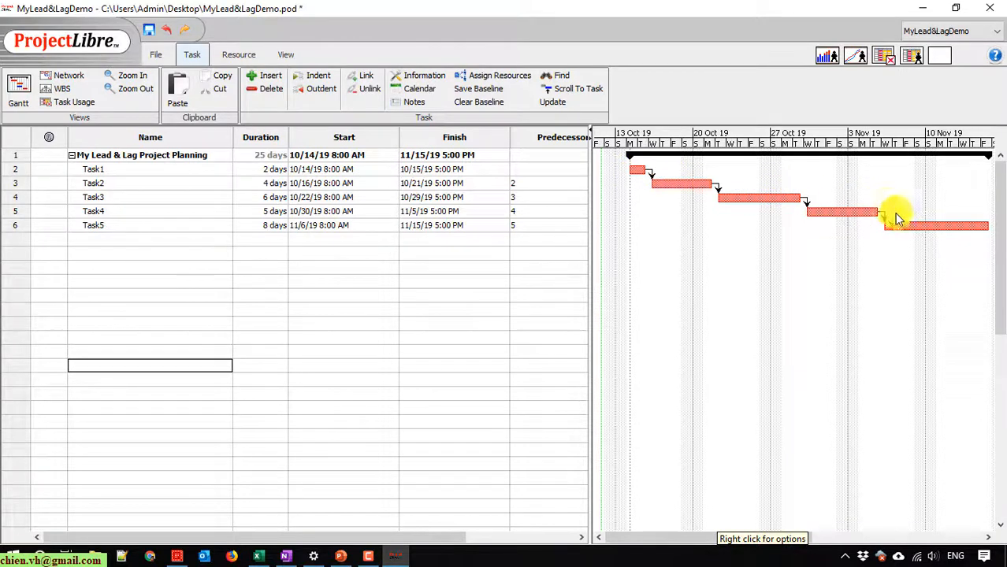
mouse_move(725, 538)
left_mouse_down()
mouse_move(741, 538)
mouse_move(731, 540)
left_mouse_up()
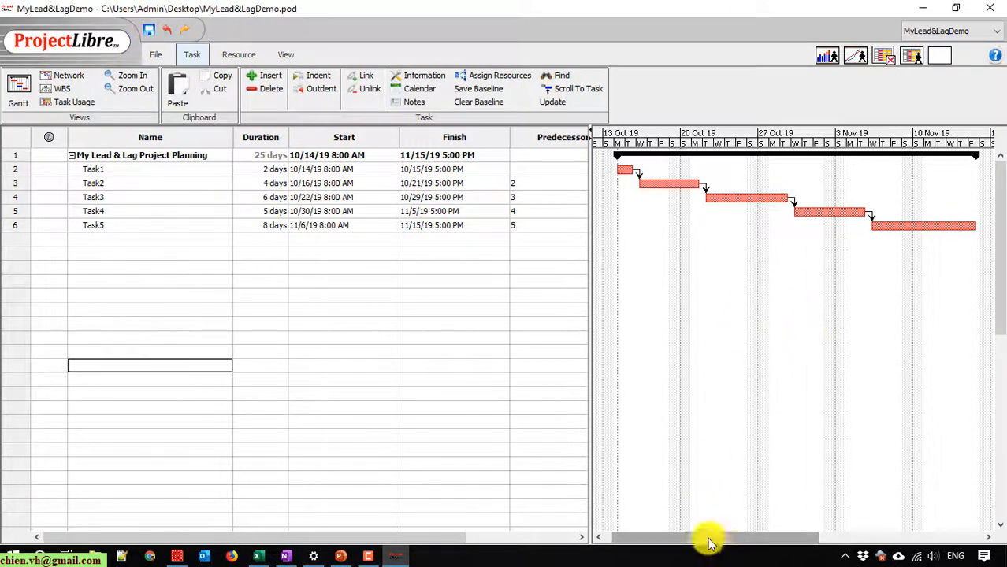
left_click_drag(708, 541, 678, 541)
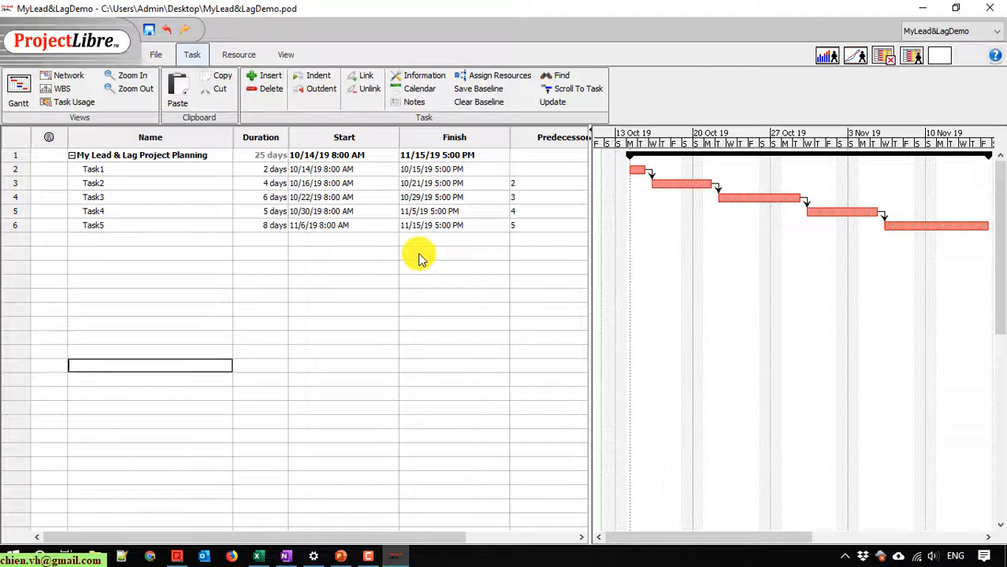
left_click(135, 183)
double_click(134, 197)
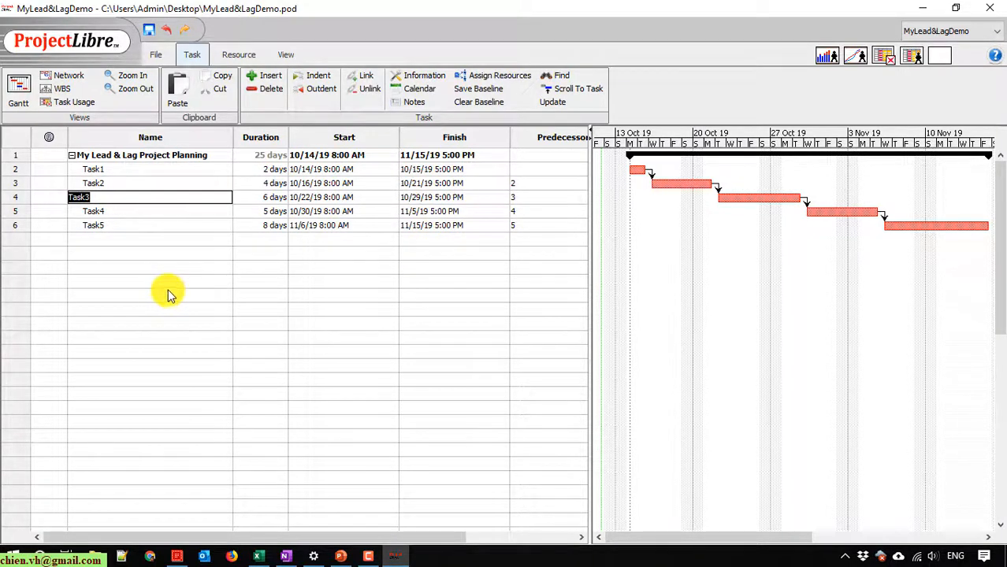
left_click(150, 268)
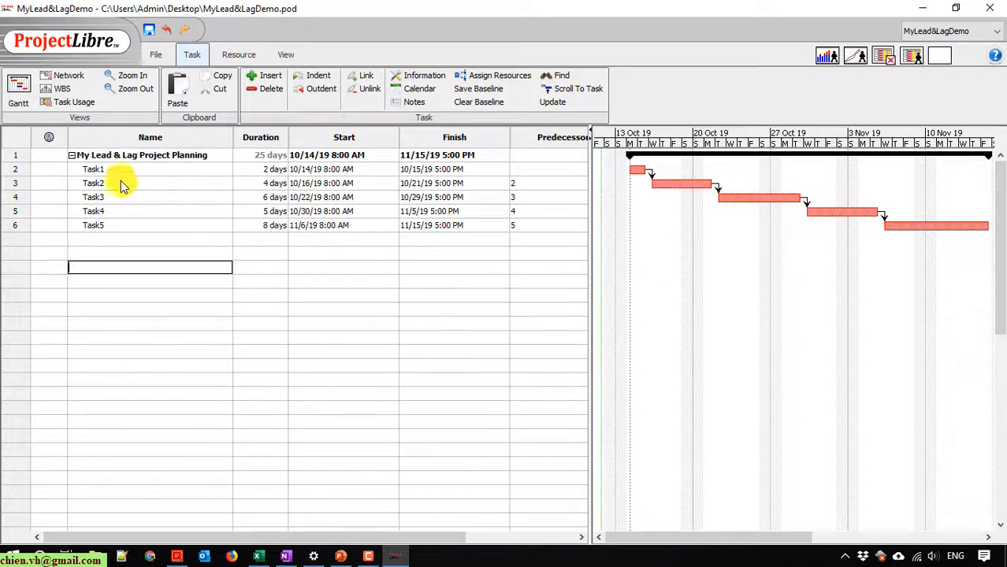
double_click(124, 183)
left_click(155, 270)
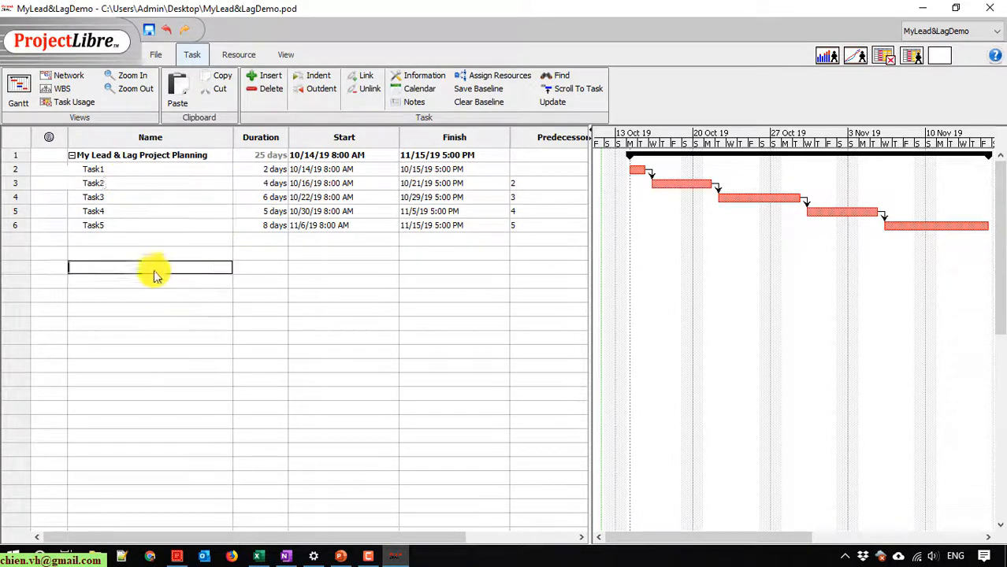
double_click(117, 198)
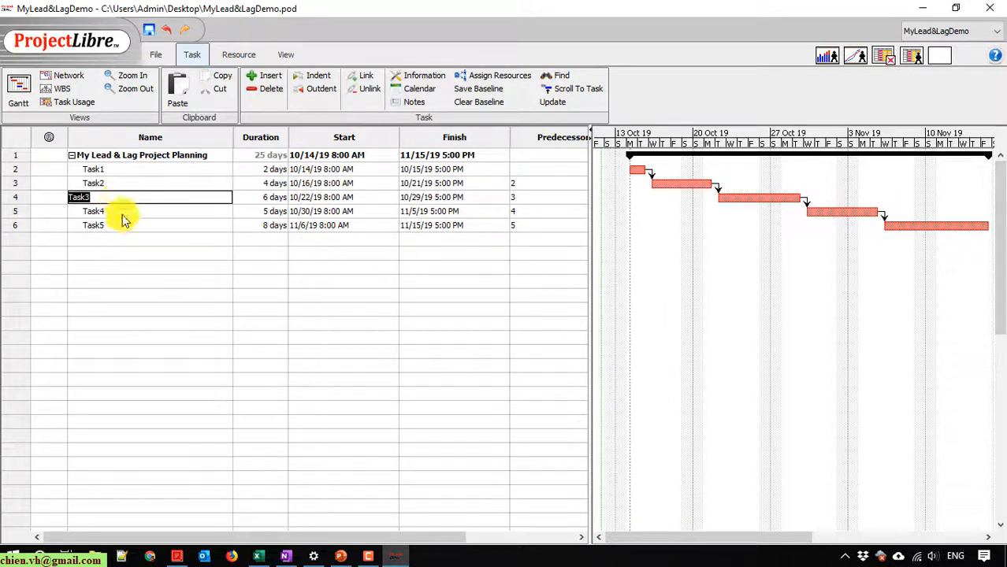
left_click(138, 282)
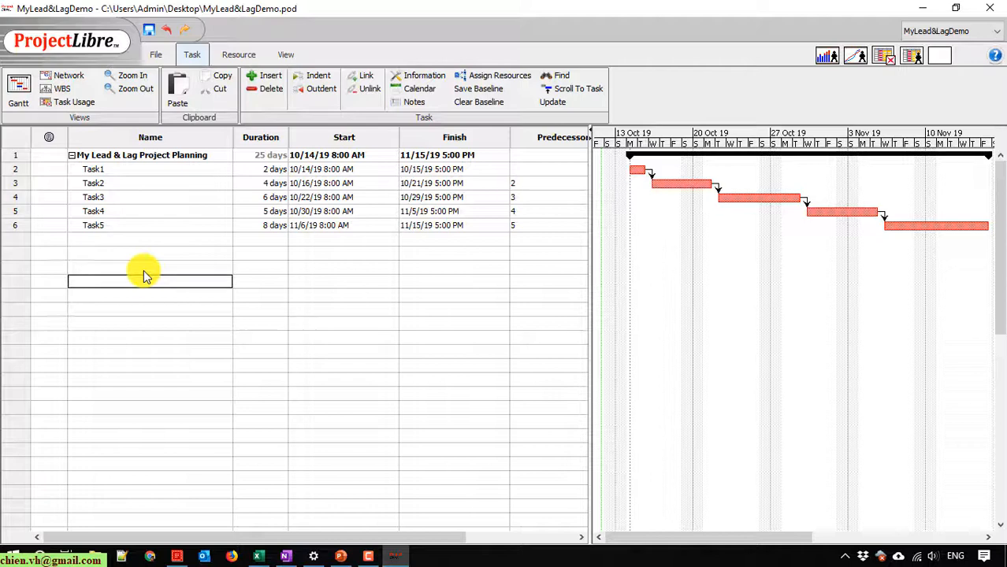
left_click(17, 186)
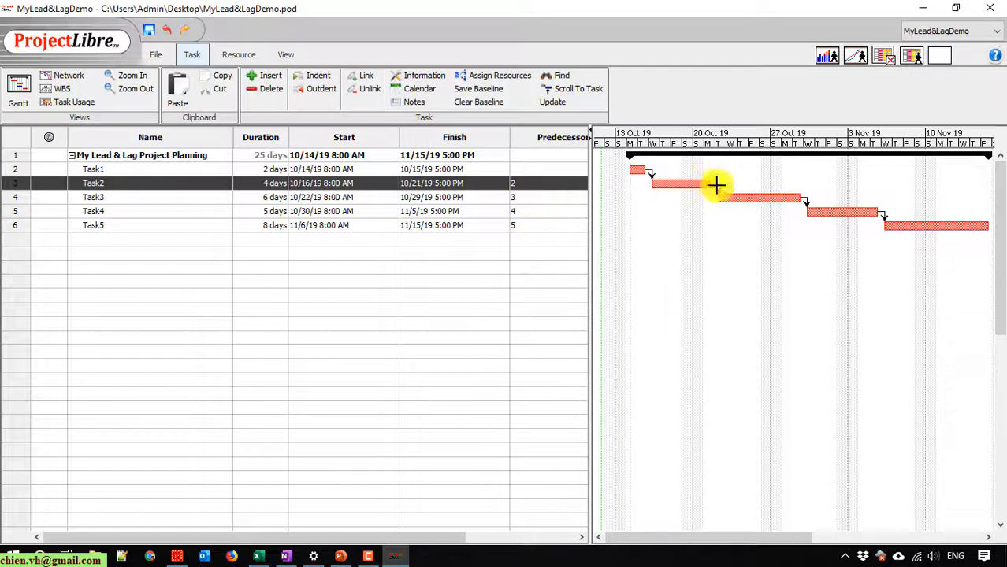
Give Task3 a two-day lead on Task2 by setting its predecessor to 3FS-2 days.
double_click(532, 201)
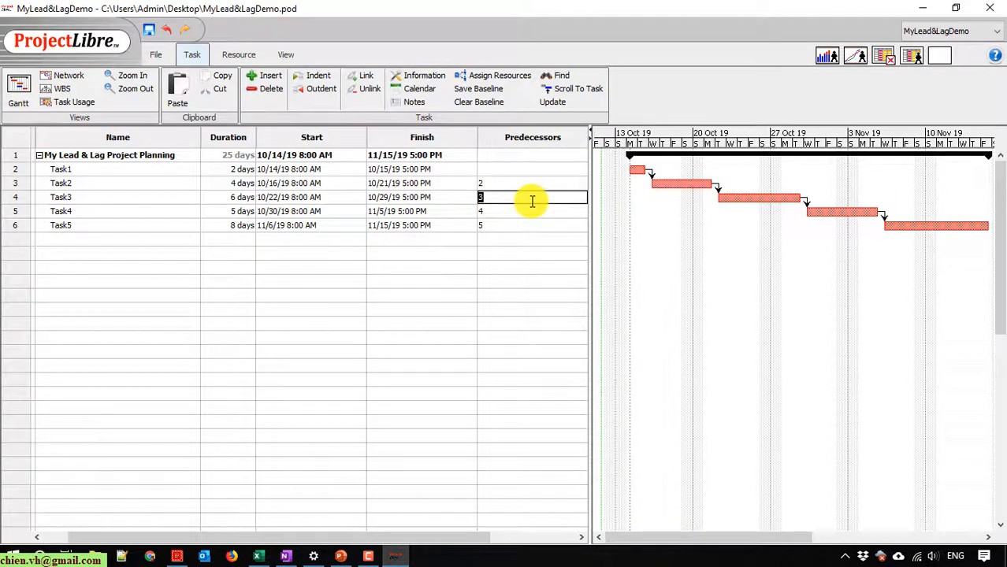
type("3")
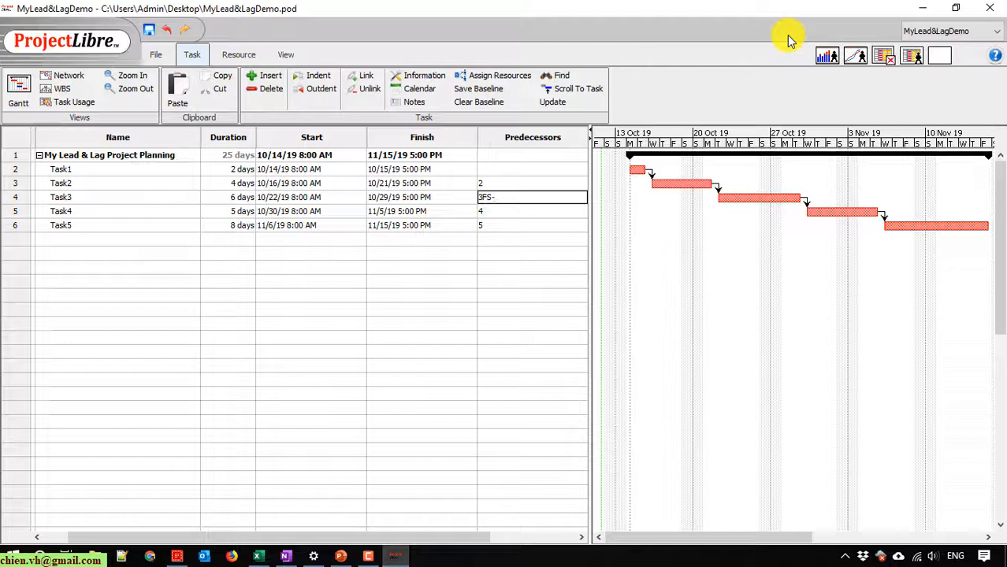
type("2")
key("Return")
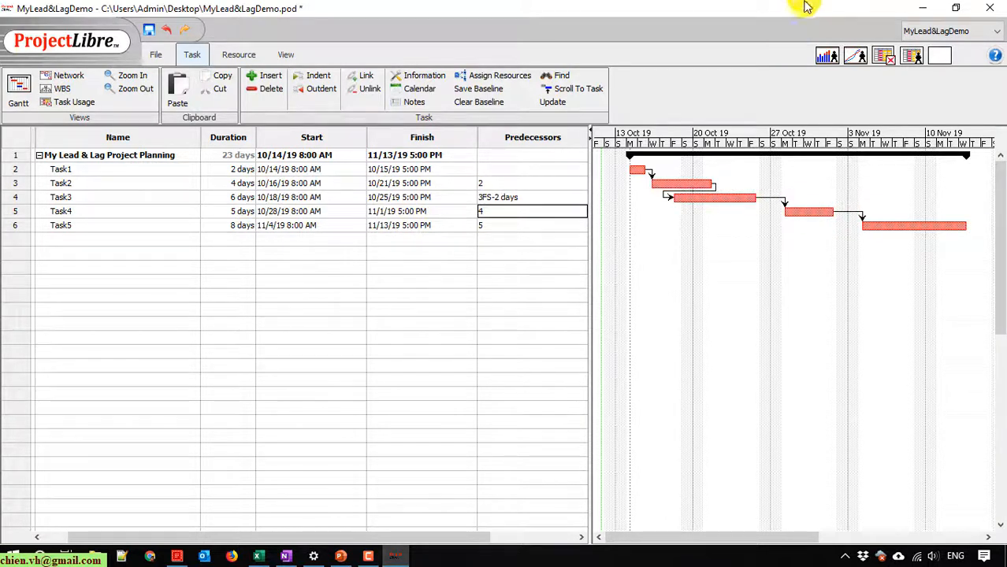
left_click_drag(338, 539, 306, 544)
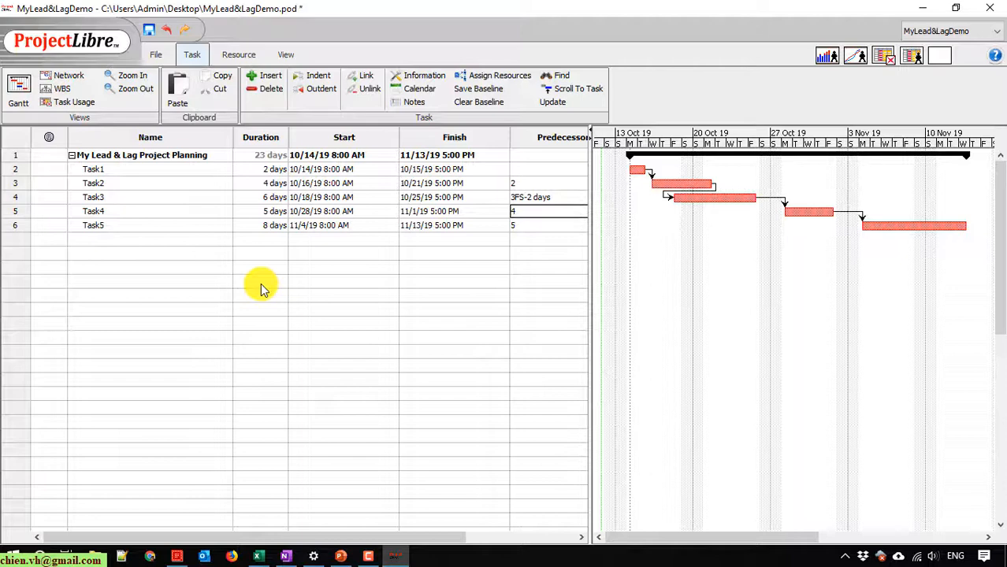
left_click(16, 212)
left_click(16, 226)
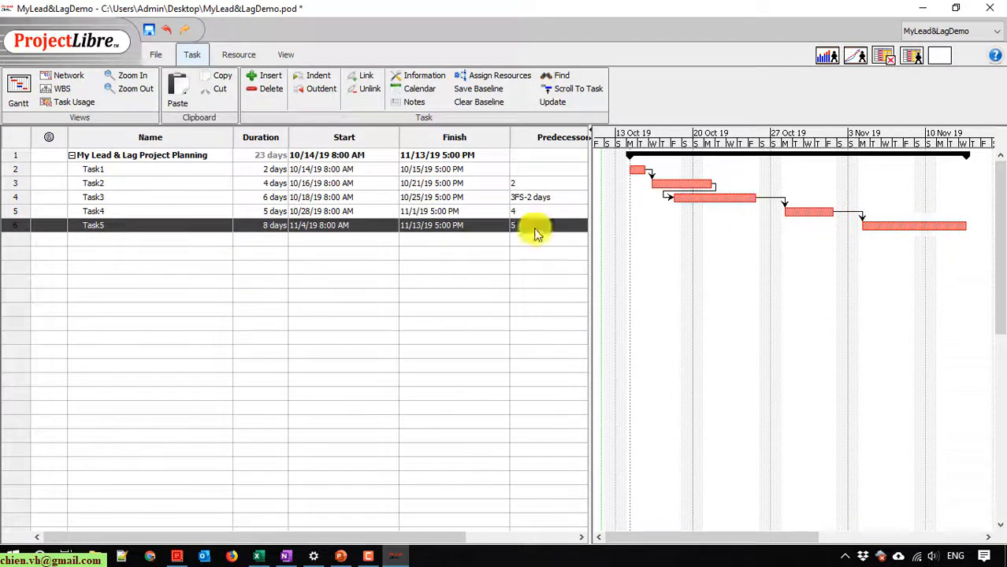
double_click(268, 211)
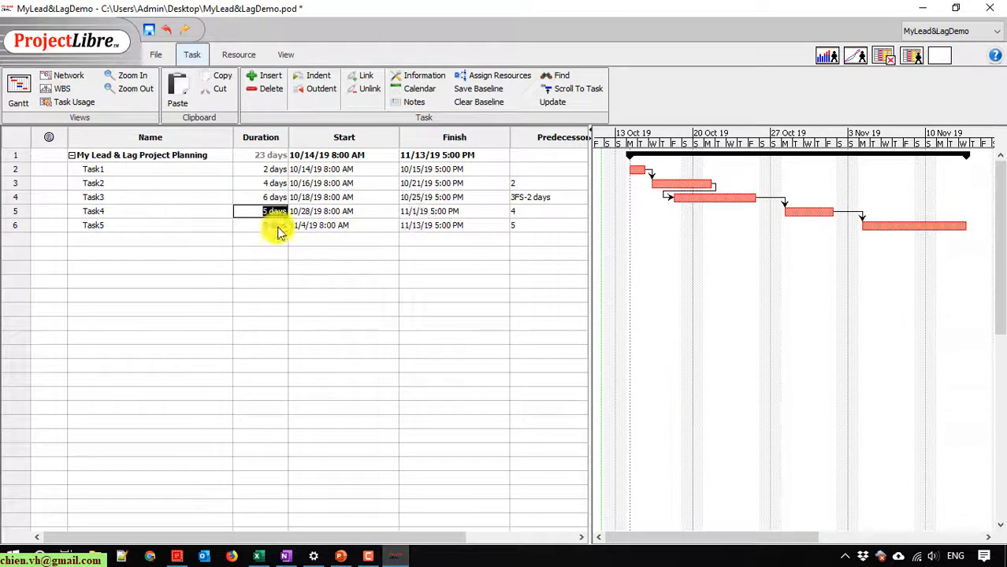
left_click(100, 213)
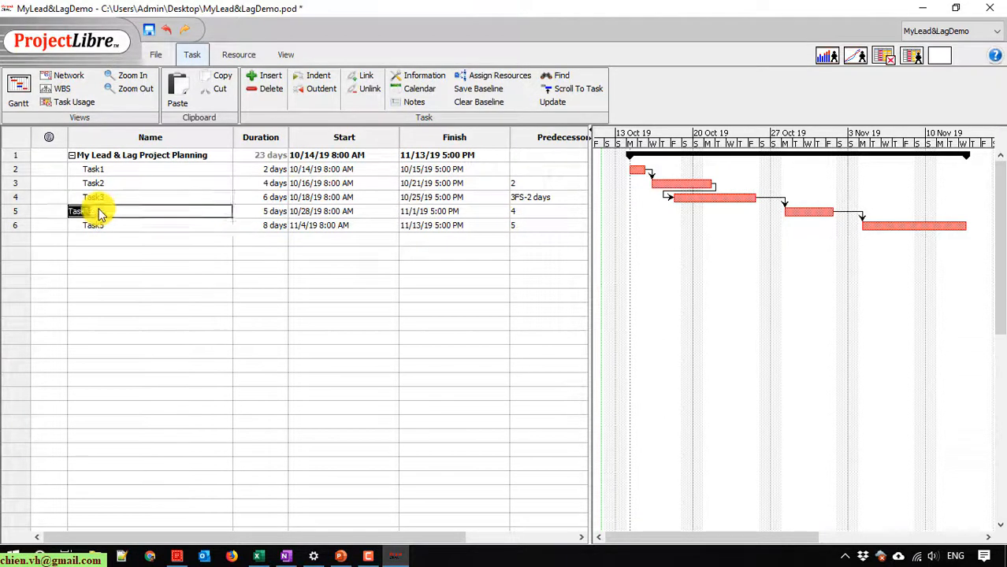
double_click(100, 213)
left_click(476, 490)
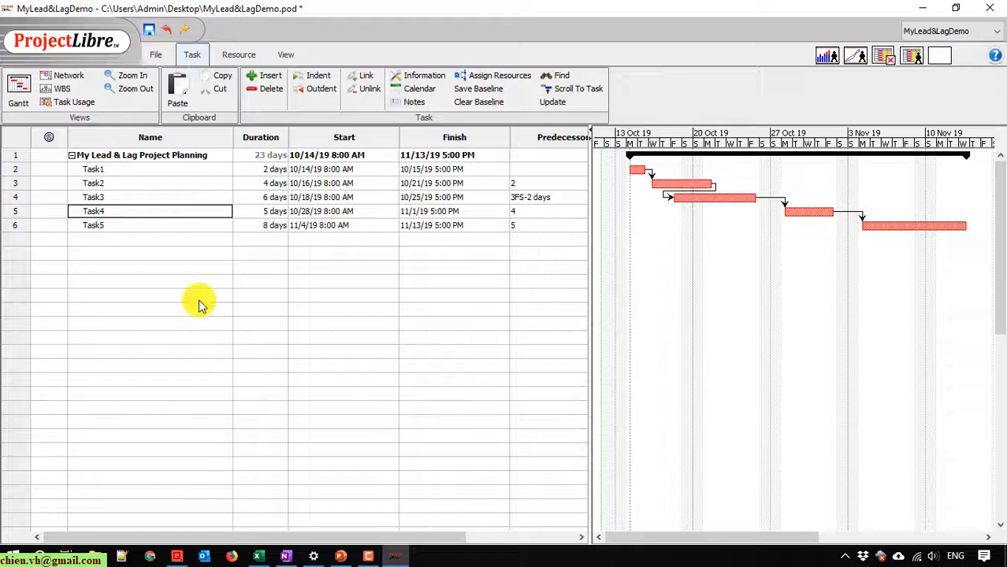
Give Task5 a two-day lag after Task4 by setting its predecessor to 5FS+2 days.
double_click(559, 226)
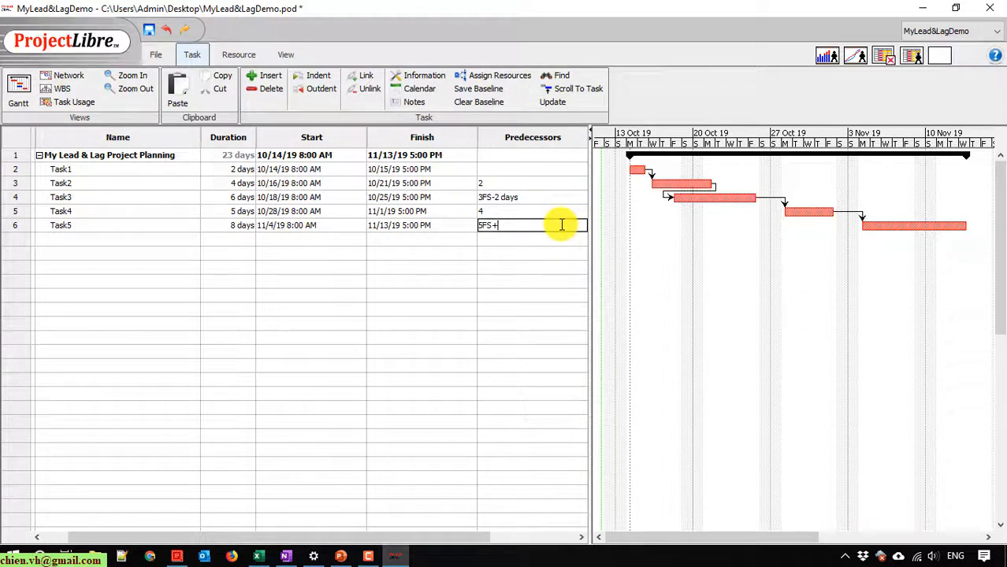
key("Return")
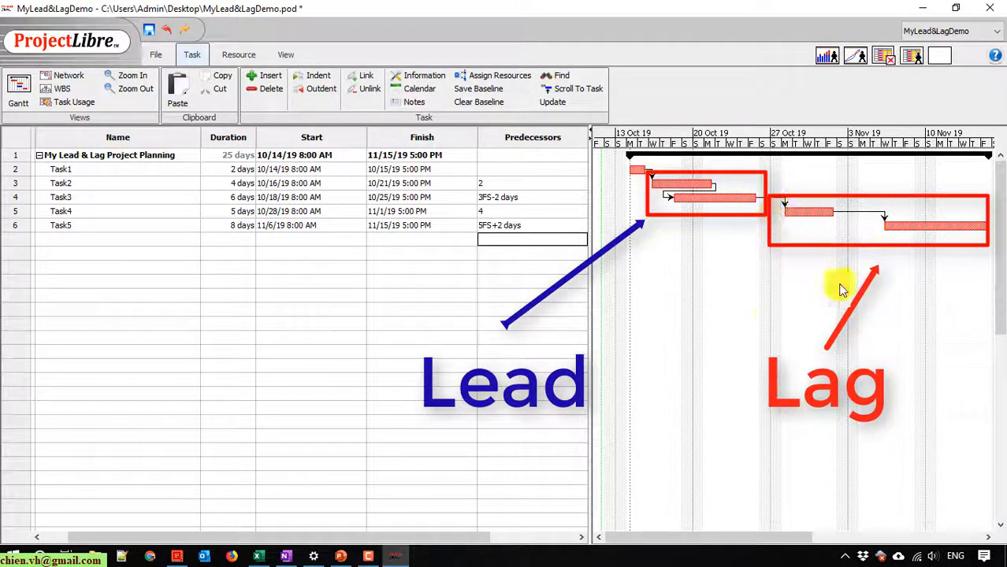
left_click_drag(444, 538, 418, 545)
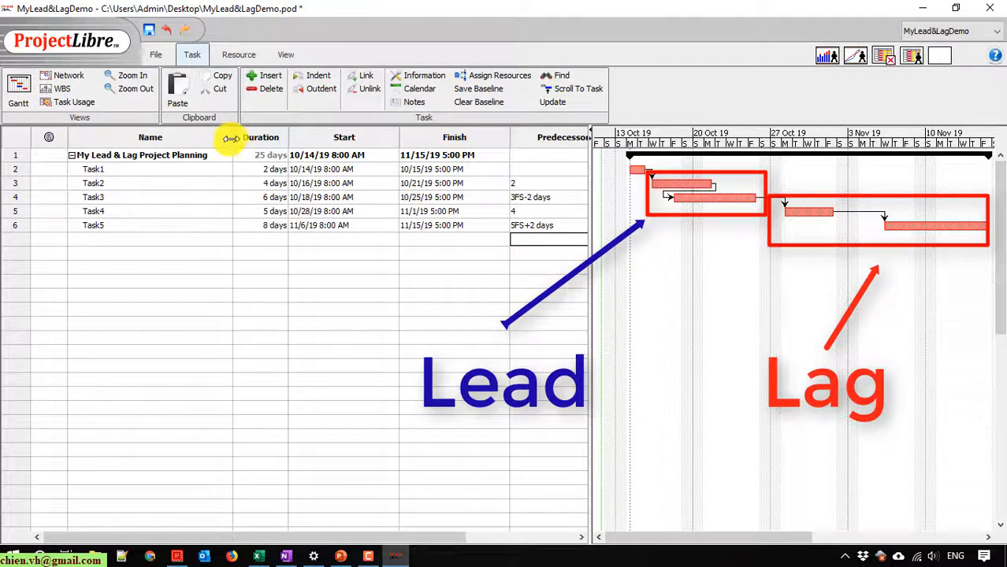
left_click_drag(229, 138, 227, 138)
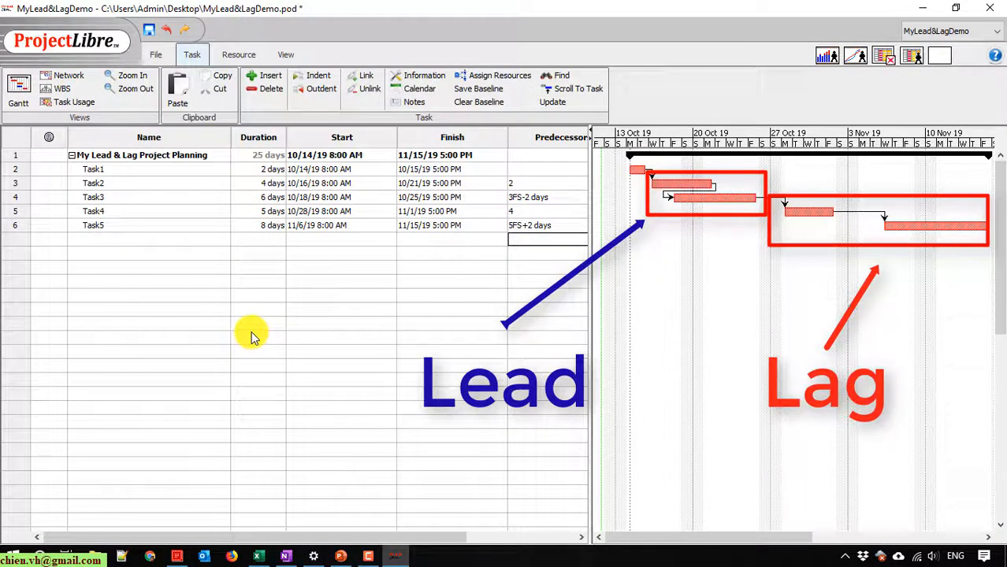